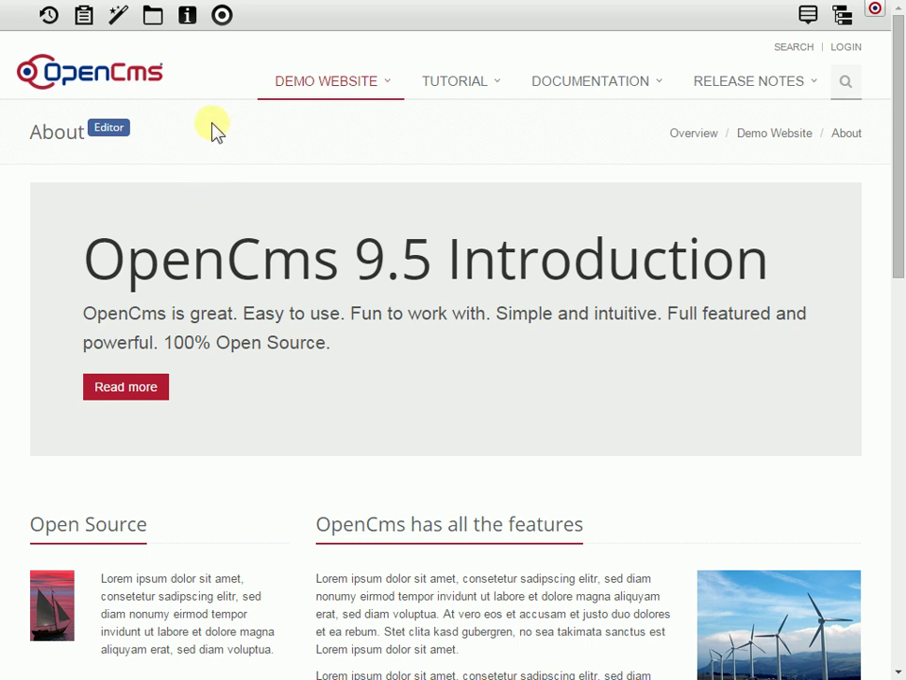
Step: Turn on edit points so the About page's content sections show edit markers
{"action": "left_click", "coordinate": [223, 19]}
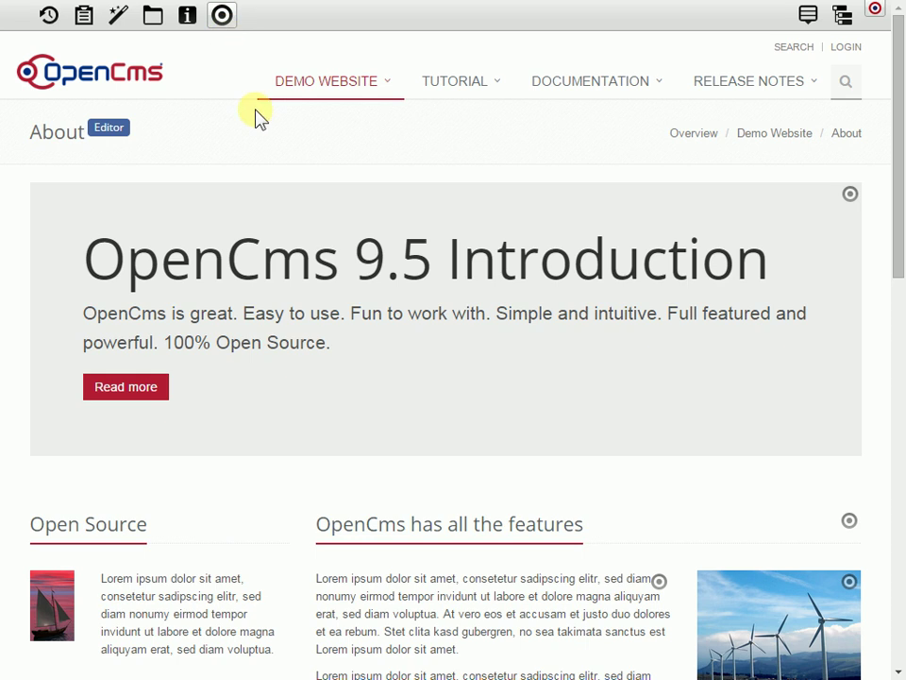
Step: Append a bold 'Editing right away...' sentence to the intro paragraph and leave inline editing
{"action": "left_click", "coordinate": [335, 345]}
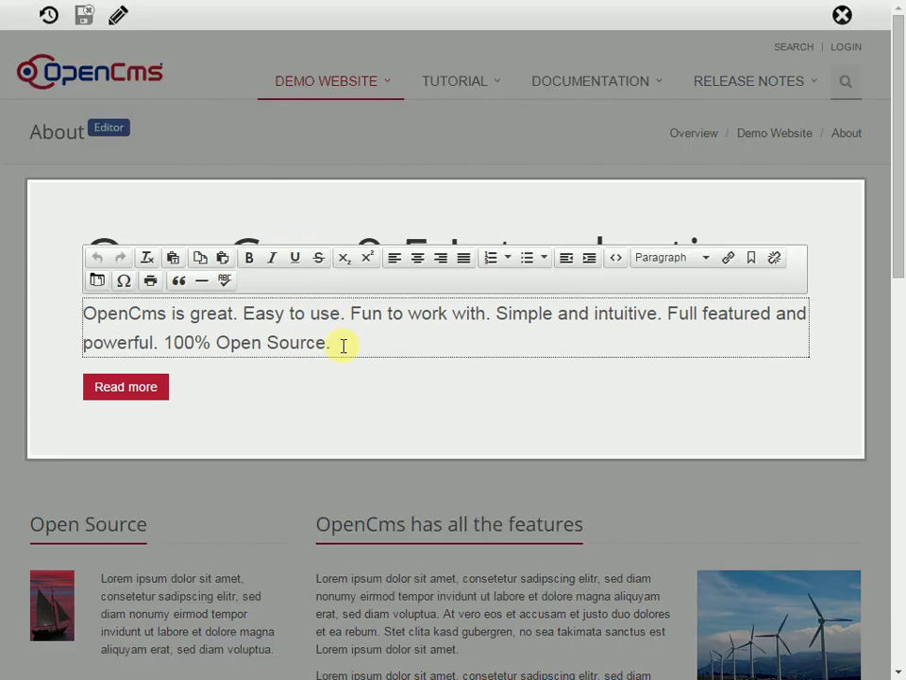
{"action": "type", "text": "Edi"}
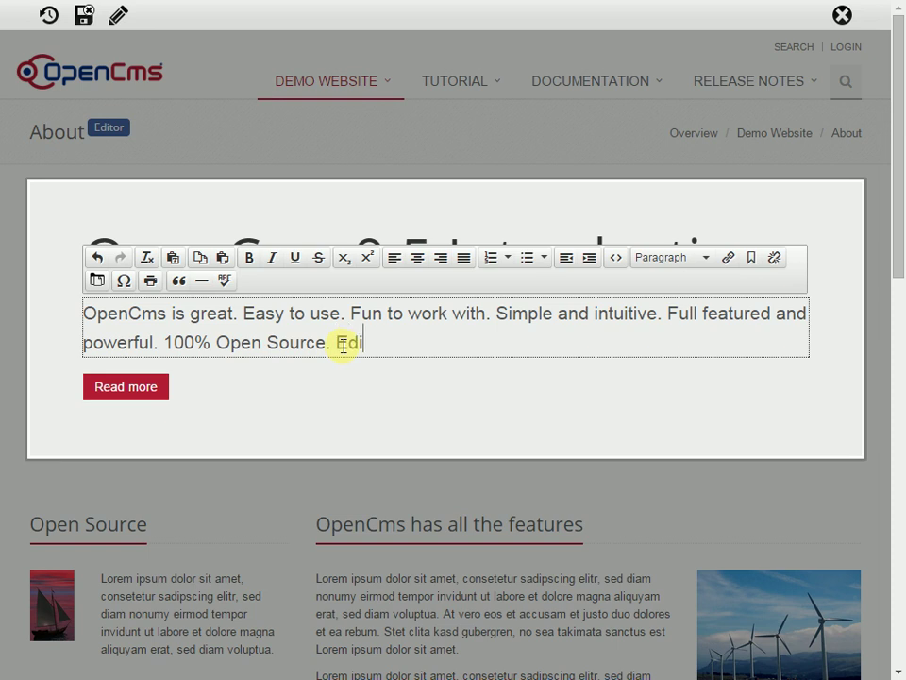
{"action": "type", "text": "ting right "}
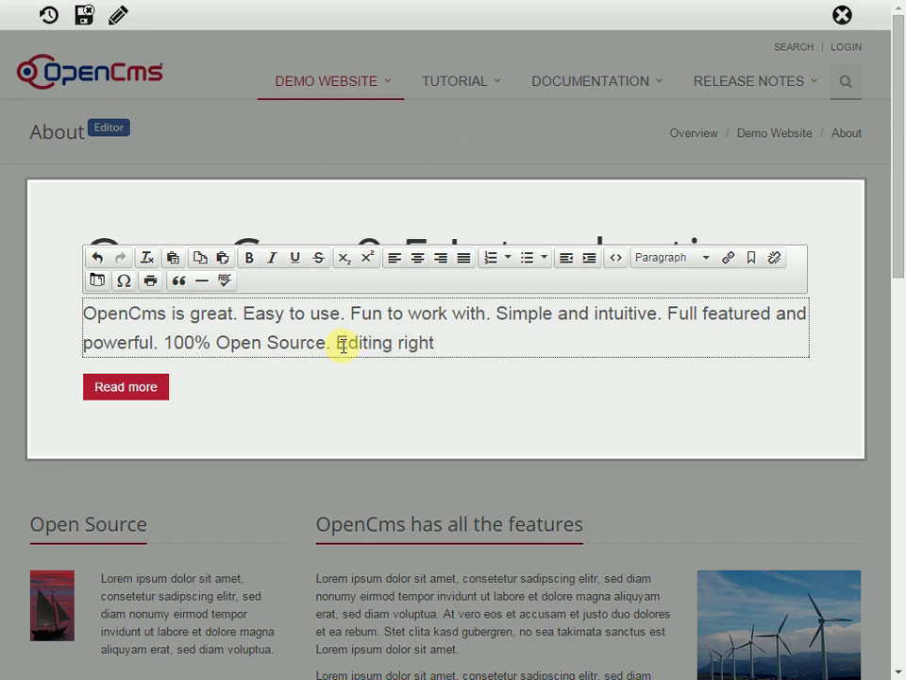
{"action": "type", "text": "away..."}
{"action": "left_click_drag", "start_coordinate": [500, 343], "coordinate": [336, 343]}
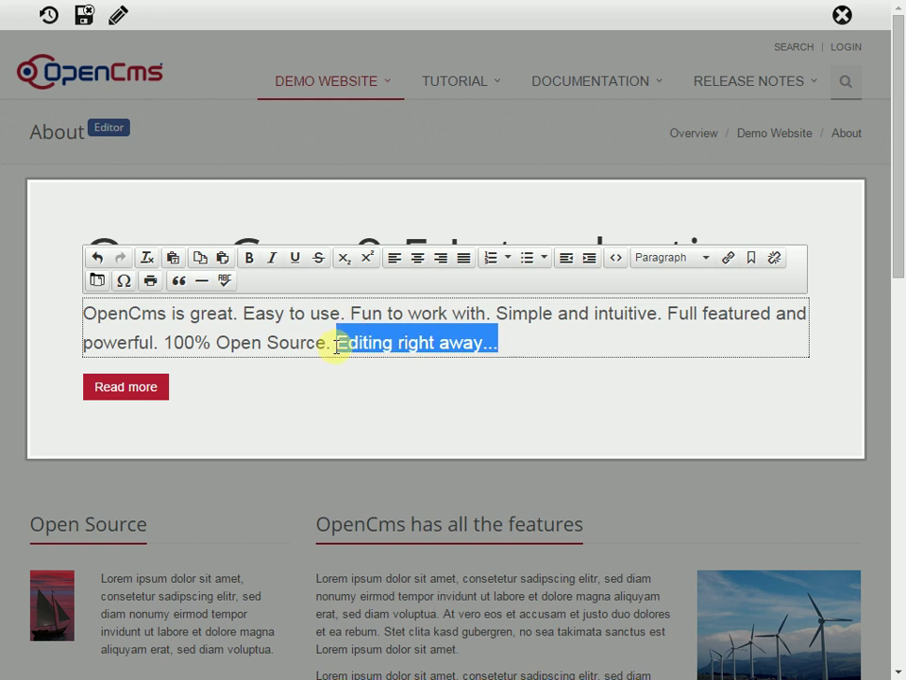
{"action": "left_click", "coordinate": [249, 258]}
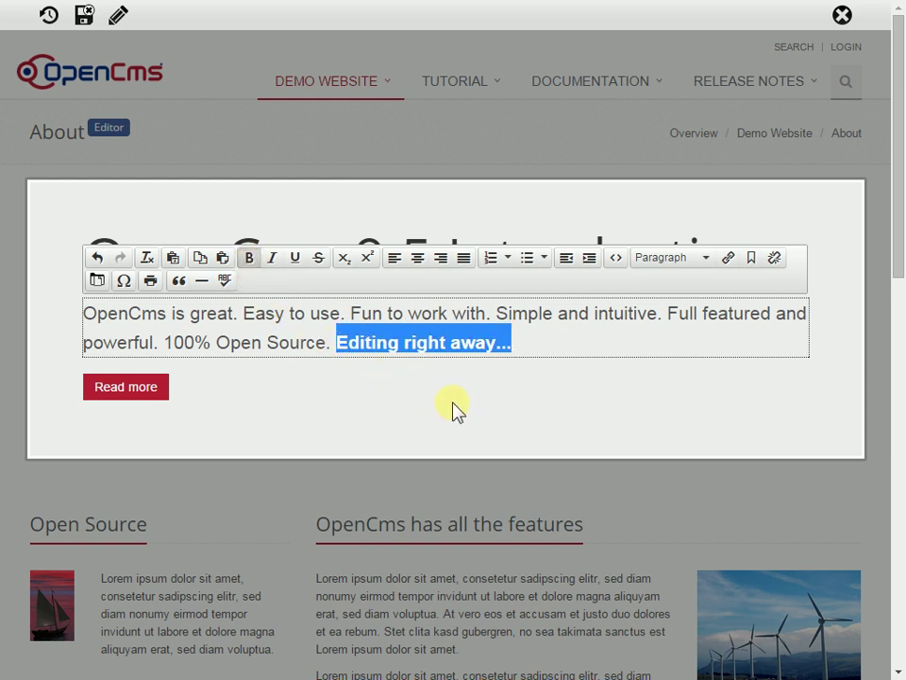
{"action": "left_click", "coordinate": [684, 489]}
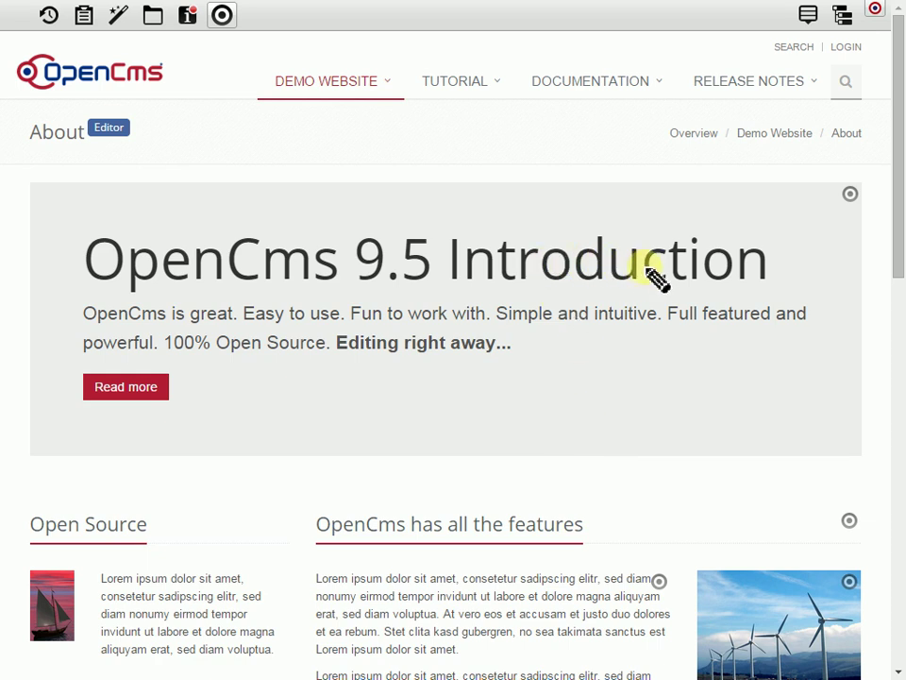
Step: Replace 'Introduction' in the banner headline with 'is great', making it read 'OpenCms 9.5 is great'
{"action": "double_click", "coordinate": [562, 267]}
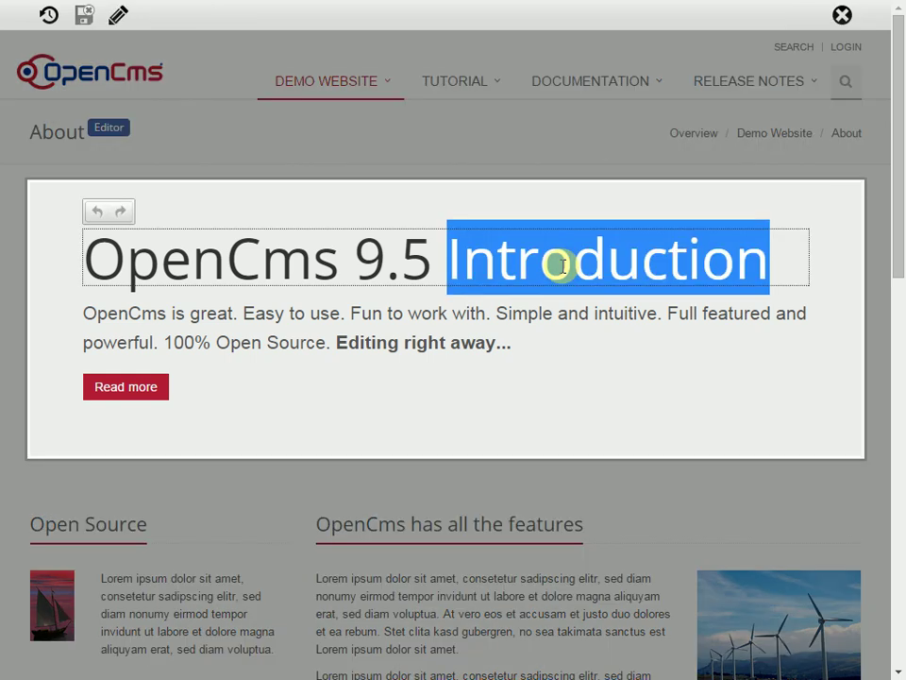
{"action": "type", "text": "is "}
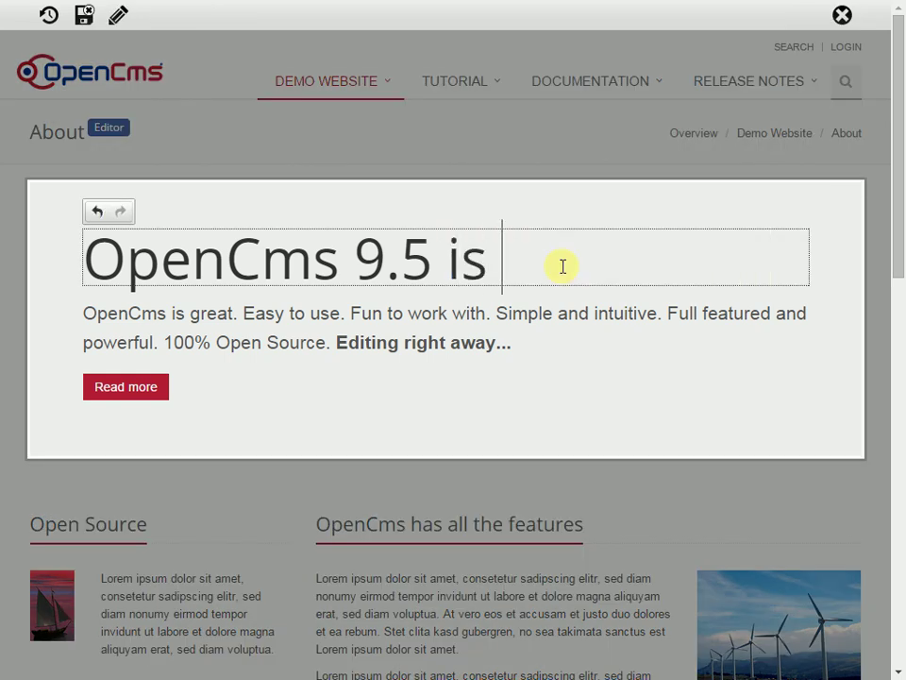
{"action": "type", "text": "great"}
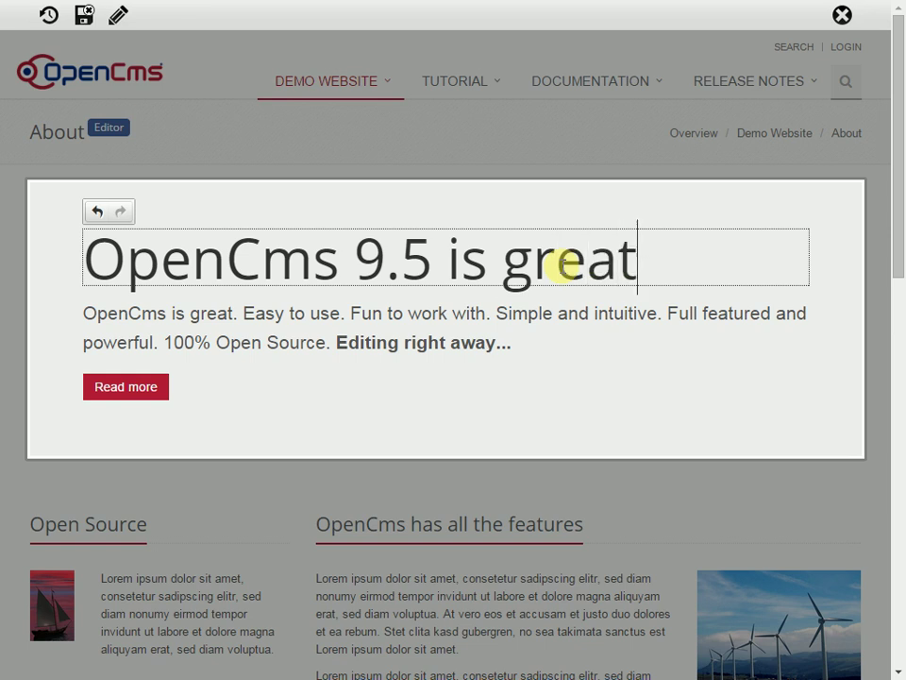
{"action": "left_click", "coordinate": [524, 166]}
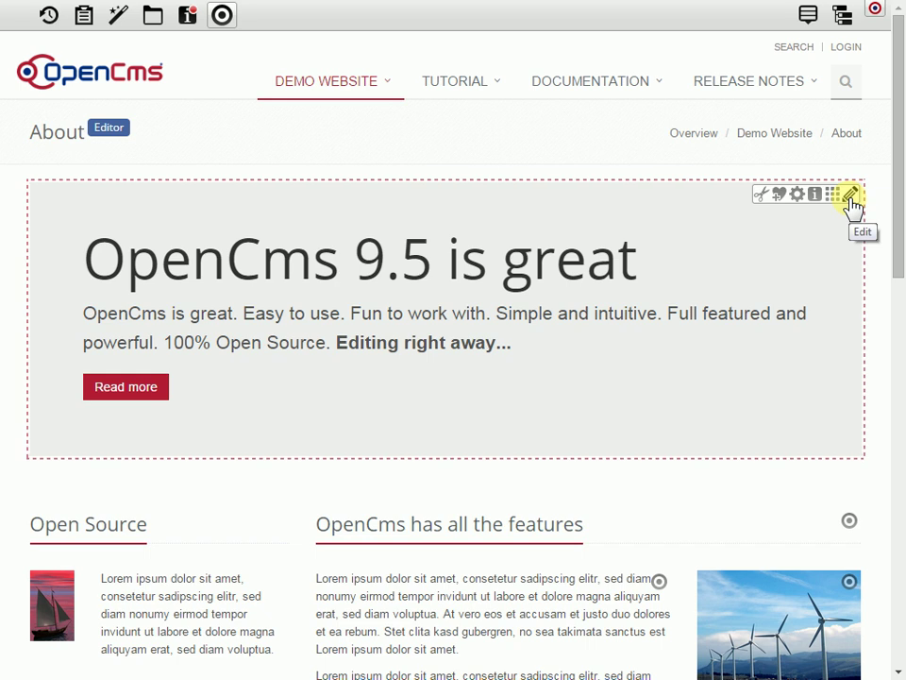
Step: In the banner's content editor, append a non-bold 'Do changes...' to the Text and save
{"action": "mouse_move", "coordinate": [850, 194]}
{"action": "left_click", "coordinate": [850, 197]}
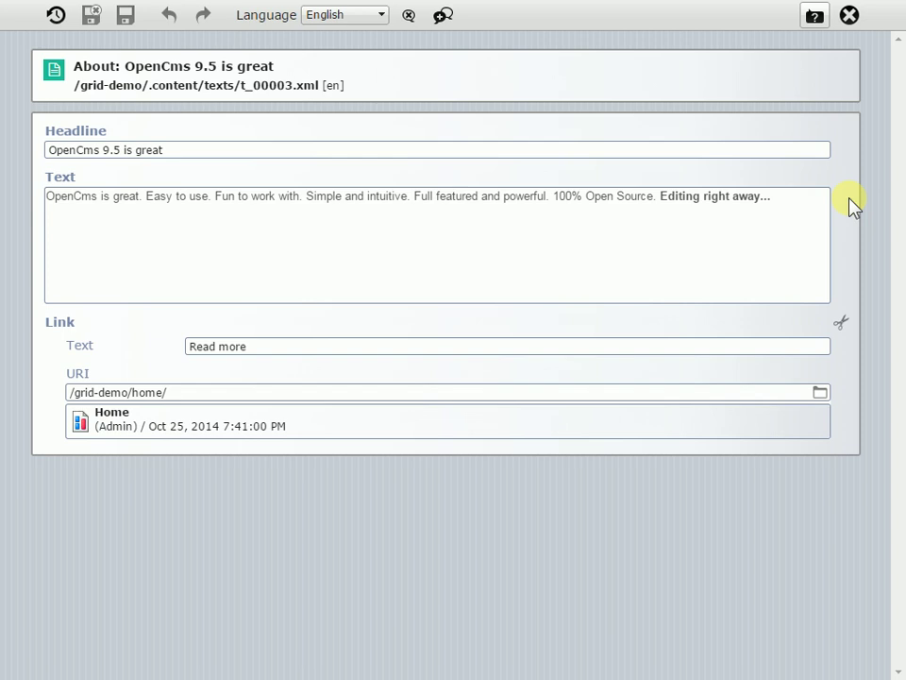
{"action": "left_click", "coordinate": [802, 201]}
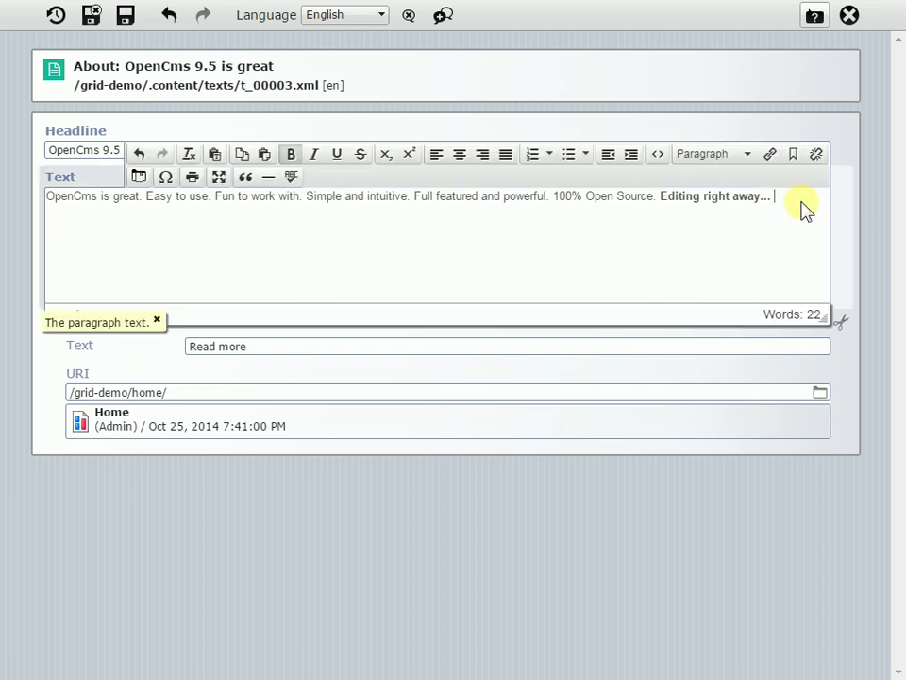
{"action": "type", "text": "Do"}
{"action": "type", "text": " changes..."}
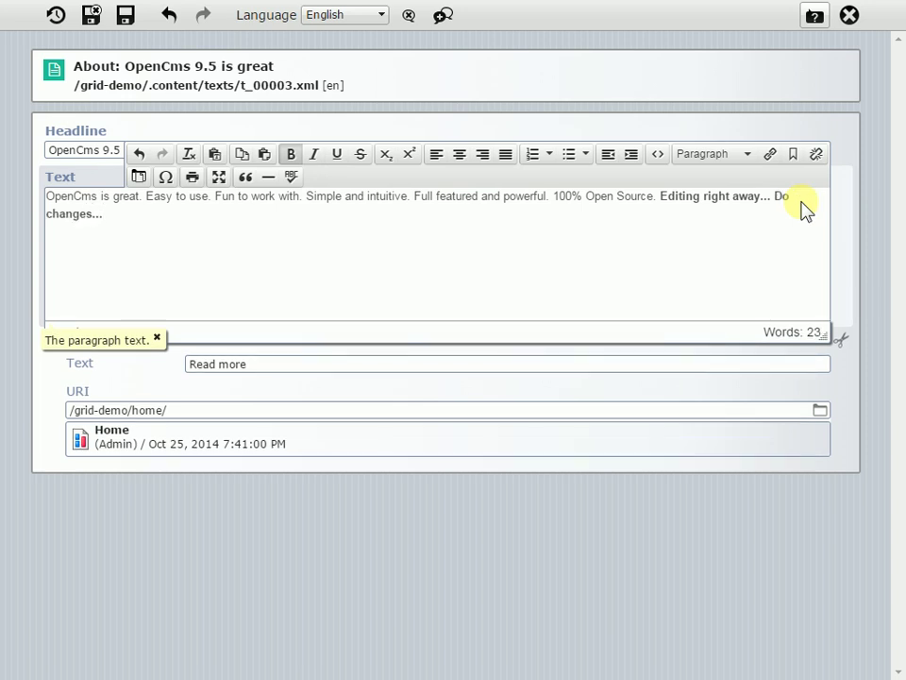
{"action": "left_click_drag", "start_coordinate": [715, 210], "coordinate": [774, 197]}
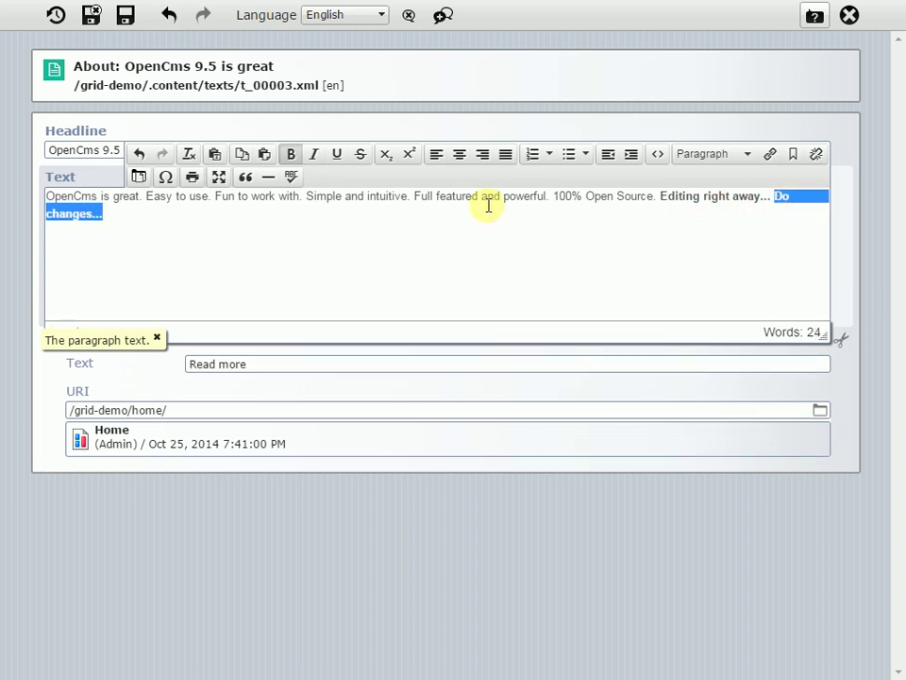
{"action": "left_click", "coordinate": [293, 154]}
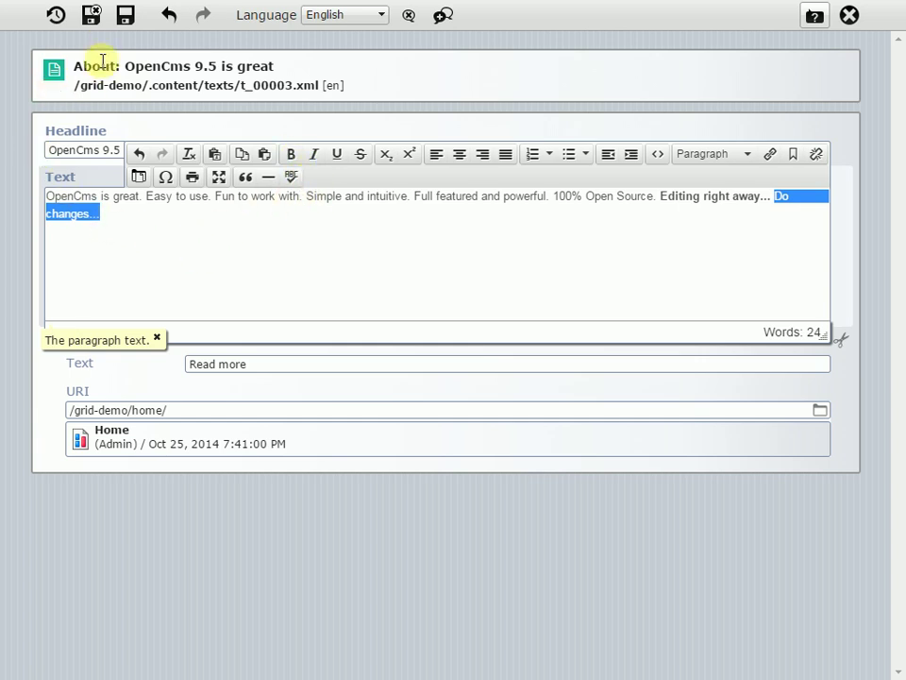
{"action": "left_click", "coordinate": [94, 16]}
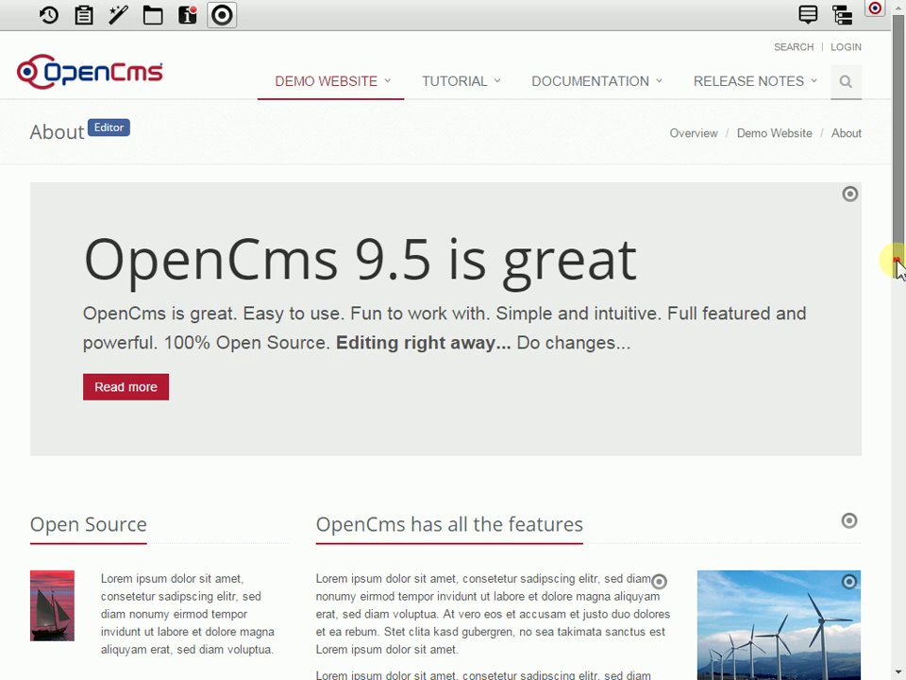
Step: Scroll down to the Looking Glass teaser and open Edit Image for its 30.jpg picture
{"action": "left_click_drag", "start_coordinate": [896, 264], "coordinate": [899, 513]}
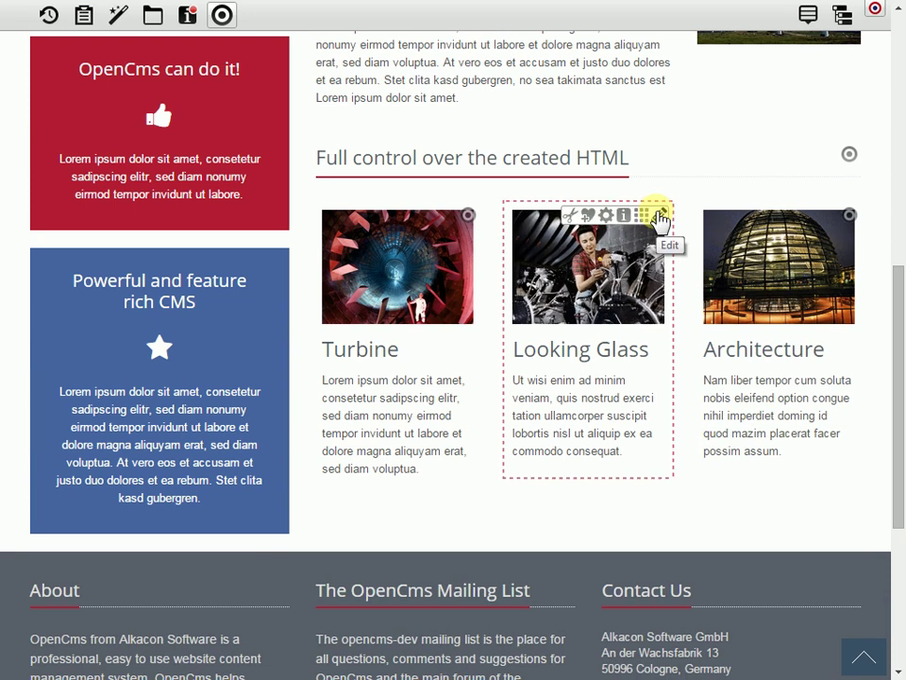
{"action": "left_click", "coordinate": [659, 217]}
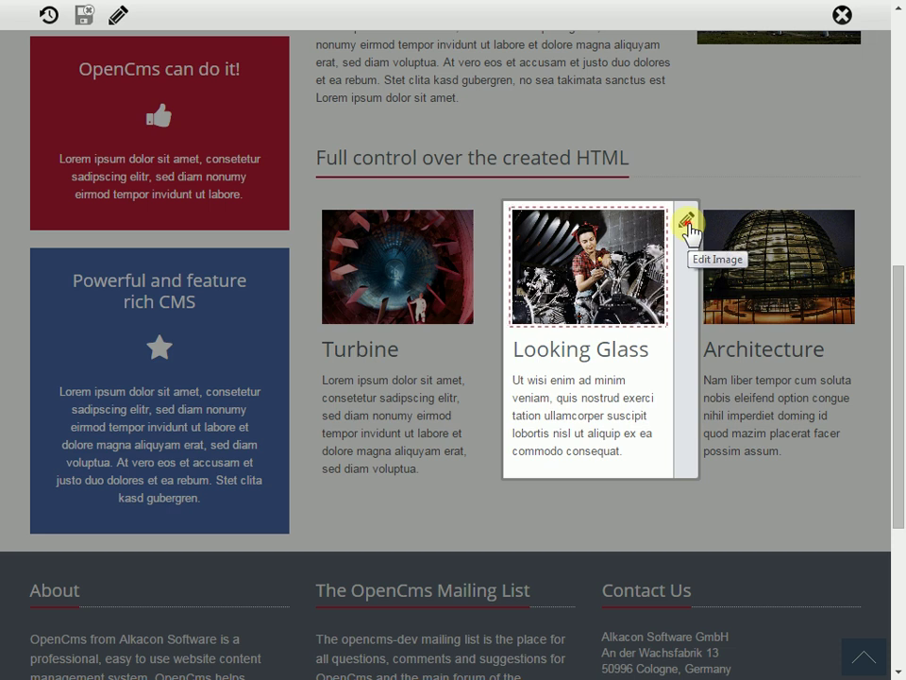
{"action": "left_click", "coordinate": [686, 223]}
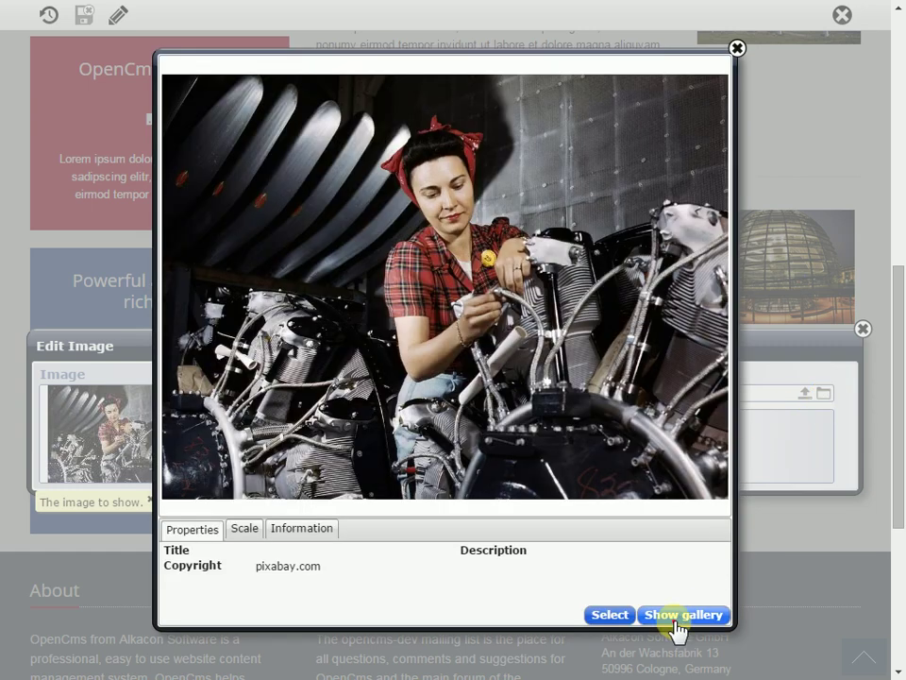
Step: Choose the two-figurine picture 10.jpg from the big-thumbnail gallery as the Looking Glass teaser image
{"action": "left_click", "coordinate": [679, 616]}
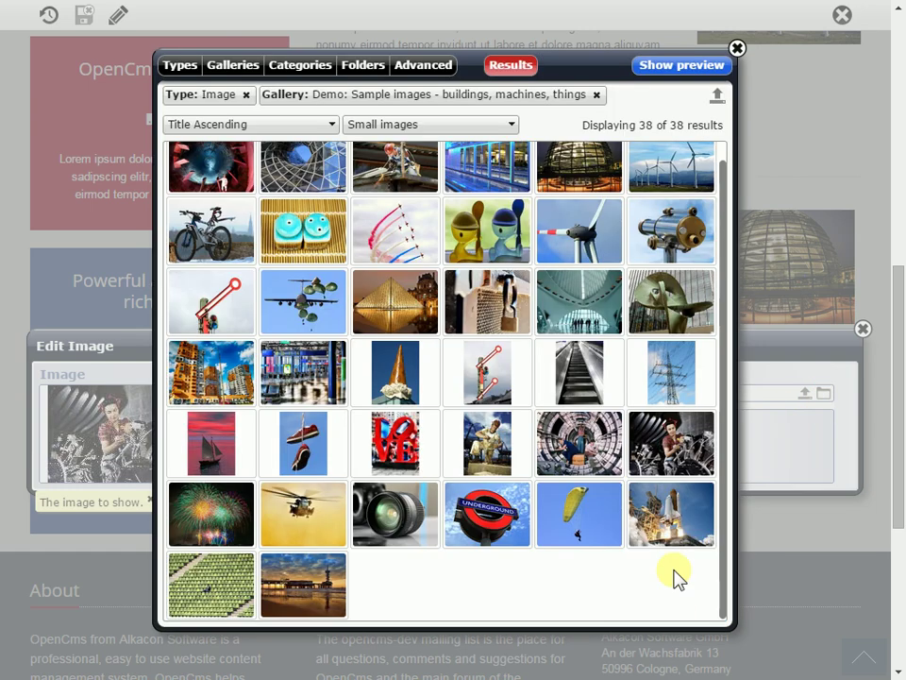
{"action": "left_click", "coordinate": [466, 127]}
{"action": "left_click", "coordinate": [446, 168]}
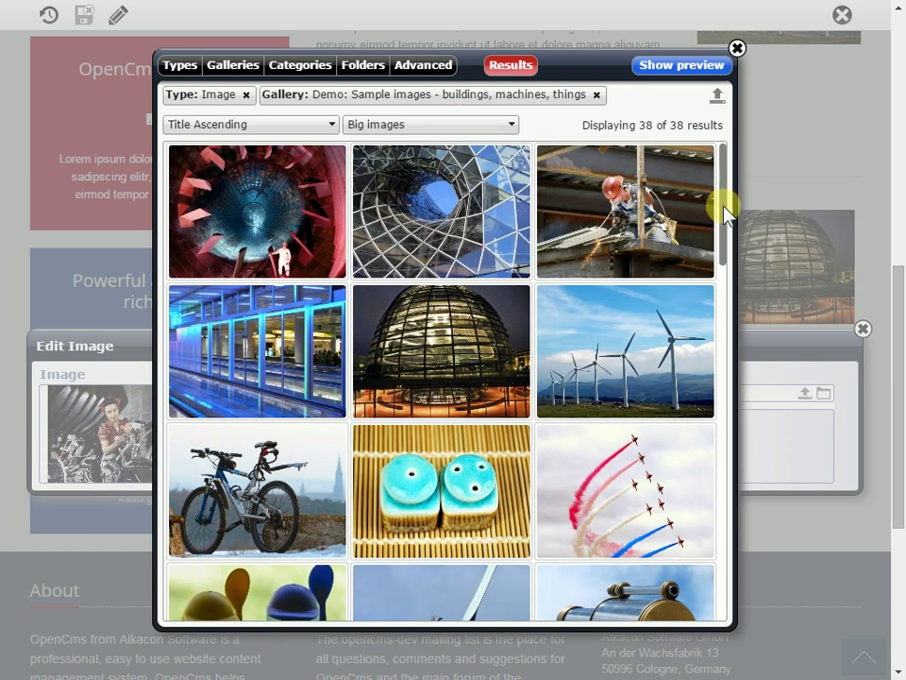
{"action": "left_click_drag", "start_coordinate": [721, 202], "coordinate": [721, 256]}
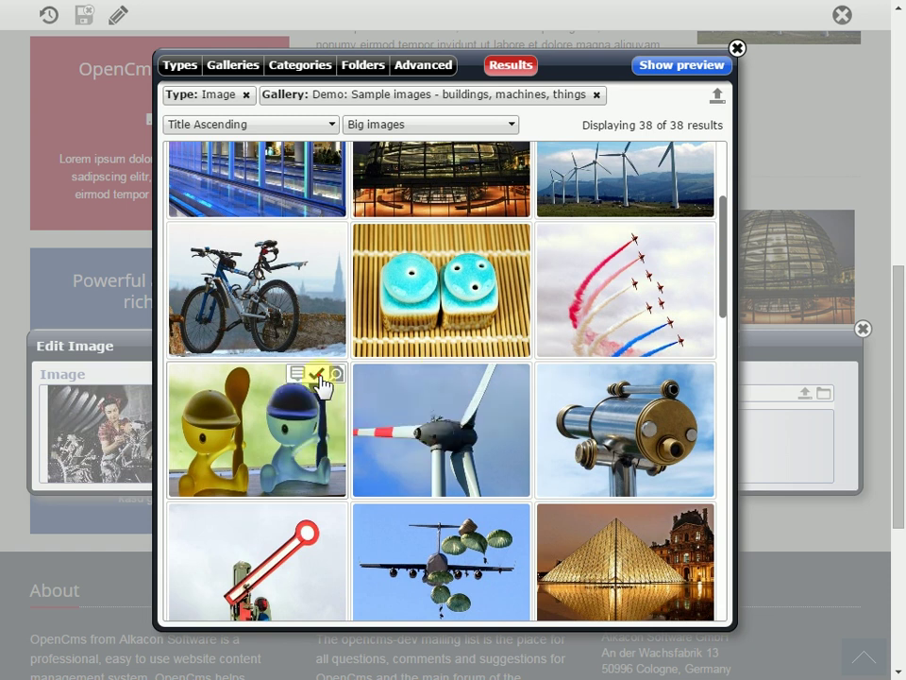
{"action": "left_click", "coordinate": [317, 375]}
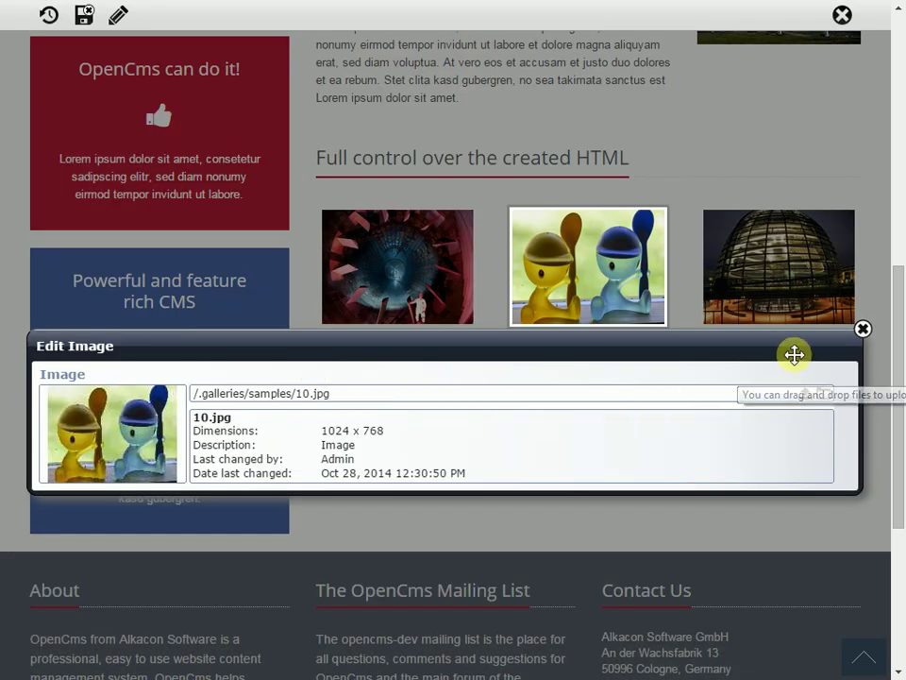
{"action": "left_click", "coordinate": [863, 329]}
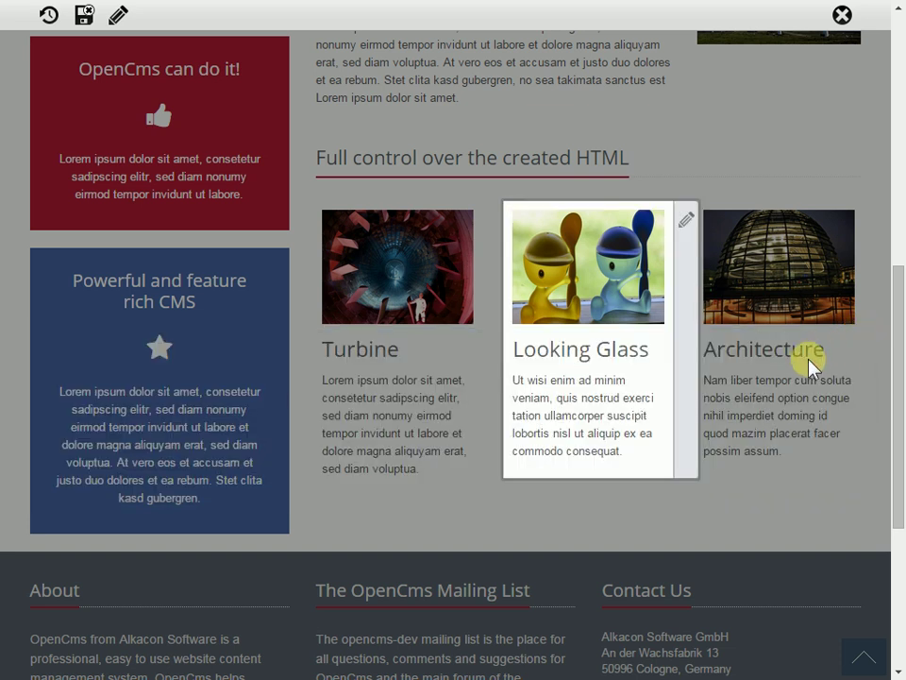
{"action": "left_click", "coordinate": [628, 522]}
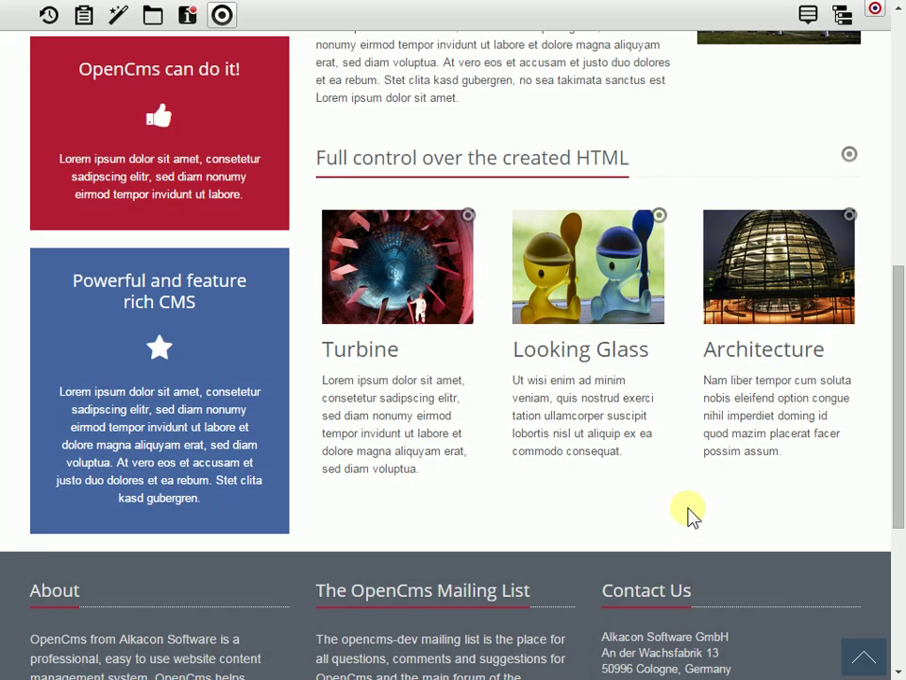
Step: Scroll to the top and list the 27 existing Icon Box contents in the Add content gallery
{"action": "left_click_drag", "start_coordinate": [896, 471], "coordinate": [898, 217]}
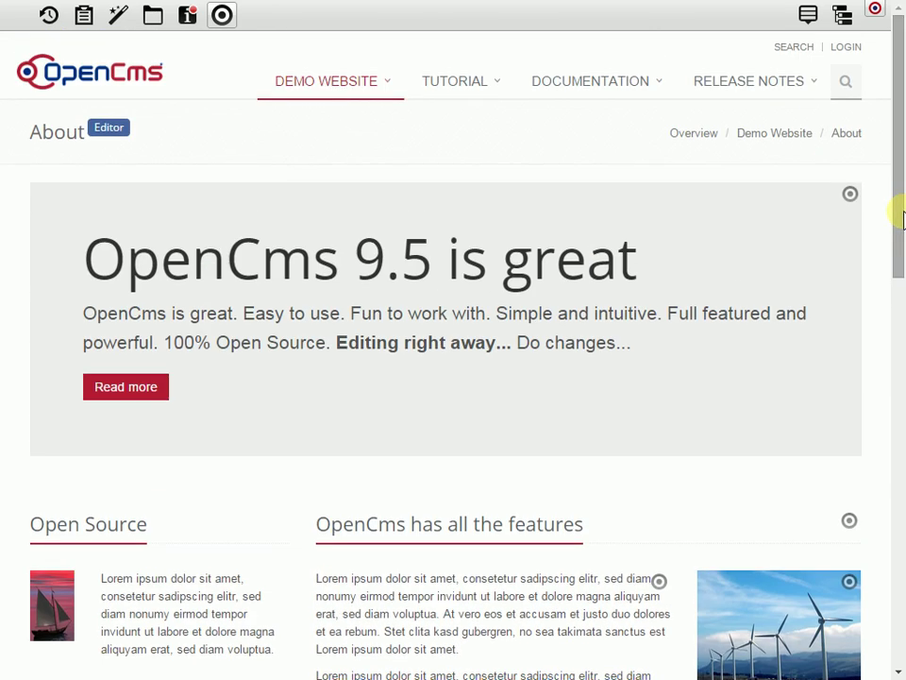
{"action": "left_click", "coordinate": [117, 28]}
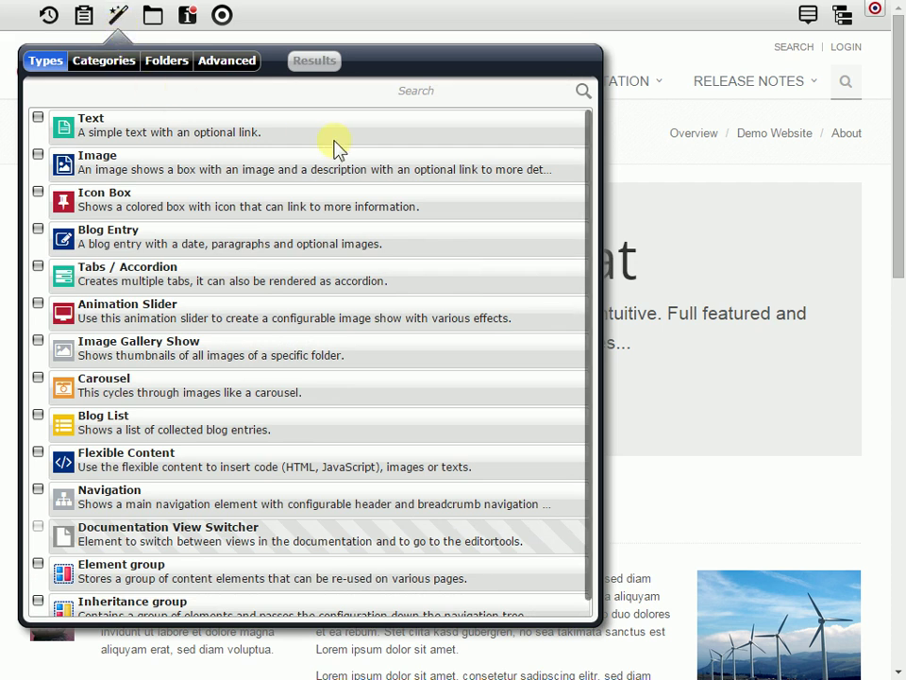
{"action": "mouse_move", "coordinate": [312, 199]}
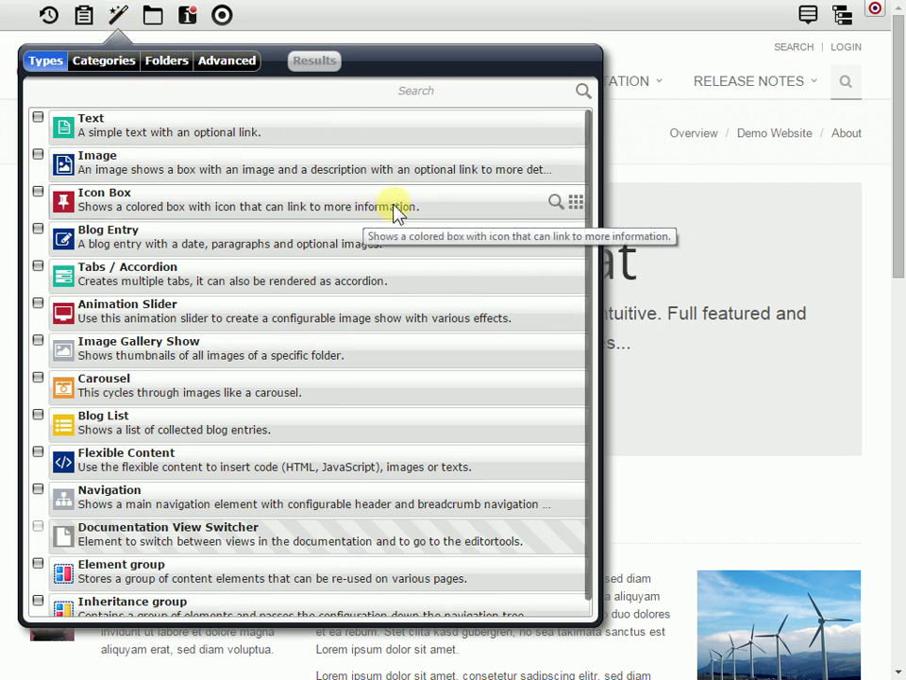
{"action": "left_click", "coordinate": [554, 204]}
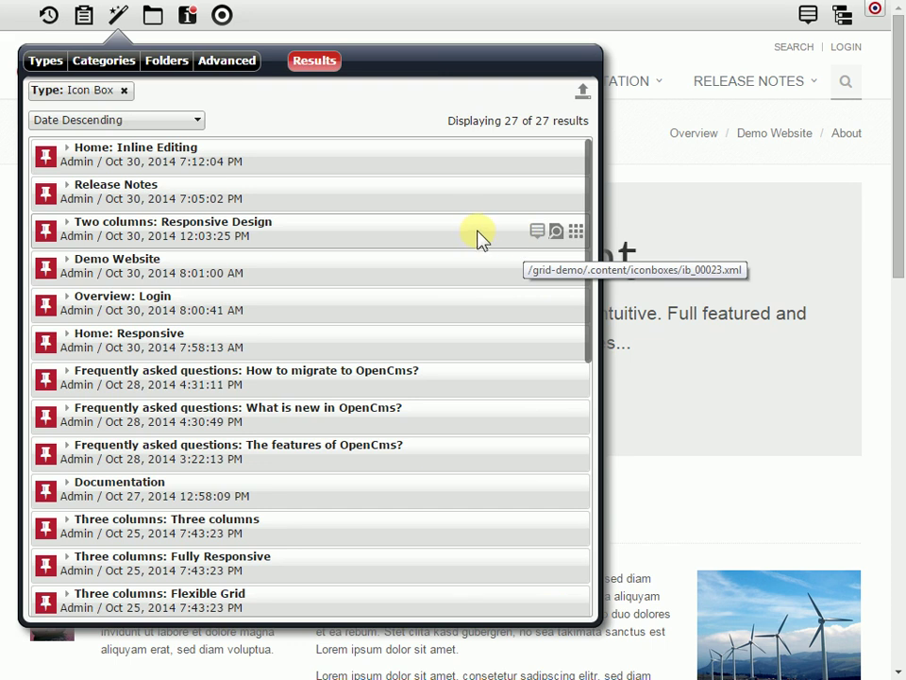
{"action": "mouse_move", "coordinate": [578, 159]}
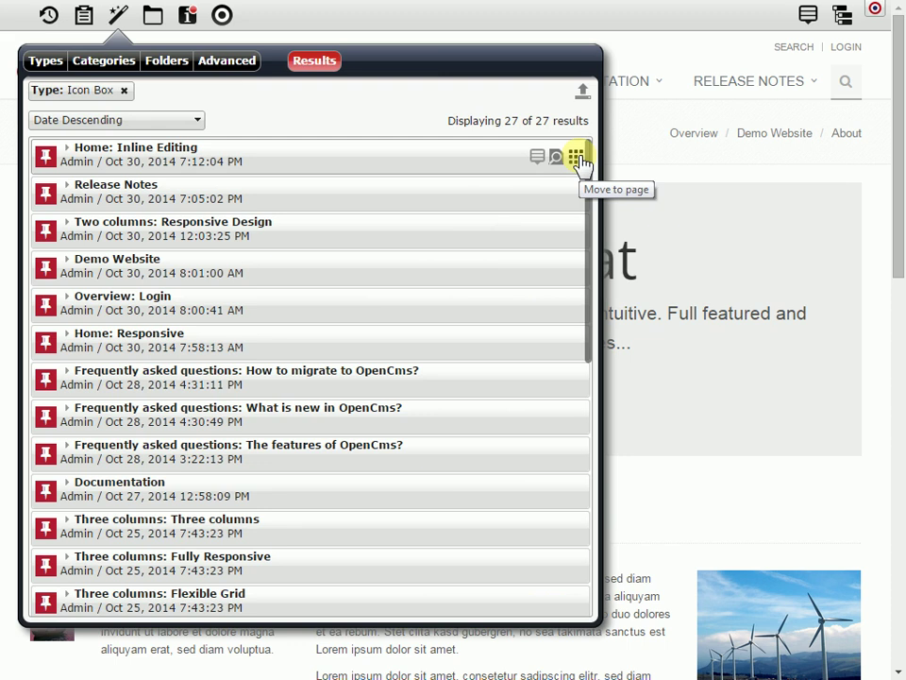
Step: Drag the 'Home: Inline Editing' icon box into the right column above the wind-turbine picture
{"action": "left_click_drag", "start_coordinate": [582, 164], "coordinate": [631, 215]}
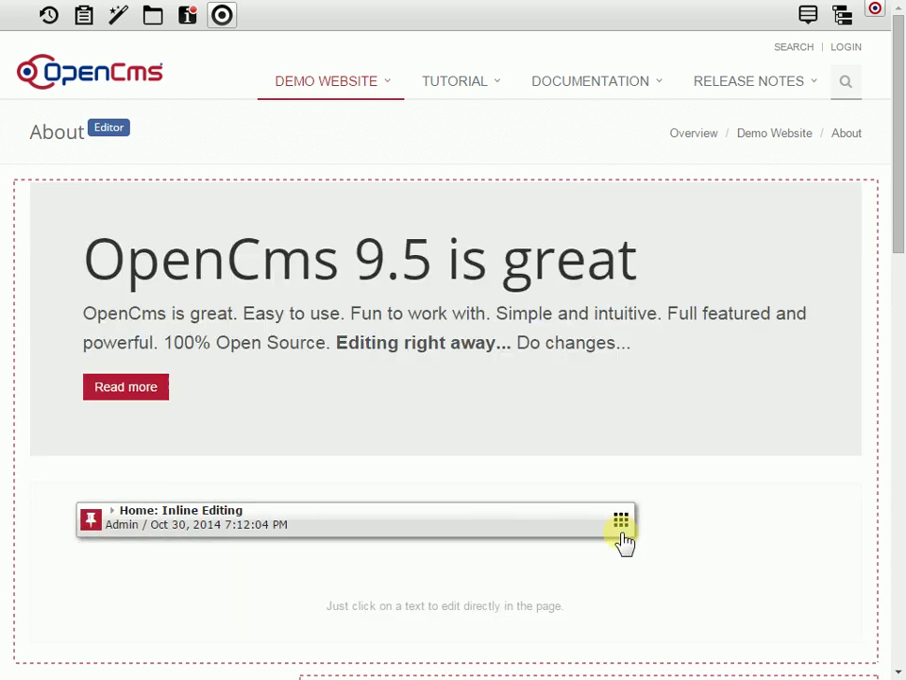
{"action": "mouse_move", "coordinate": [630, 215]}
{"action": "left_mouse_down"}
{"action": "mouse_move", "coordinate": [614, 633]}
{"action": "mouse_move", "coordinate": [604, 432]}
{"action": "mouse_move", "coordinate": [732, 361]}
{"action": "left_mouse_up"}
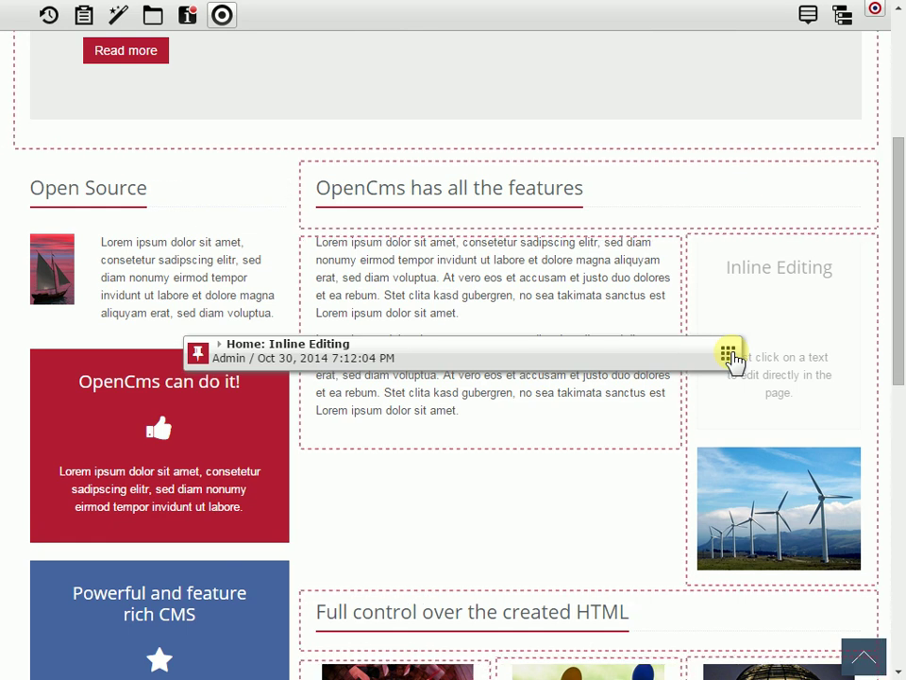
{"action": "left_click_drag", "start_coordinate": [732, 360], "coordinate": [736, 360]}
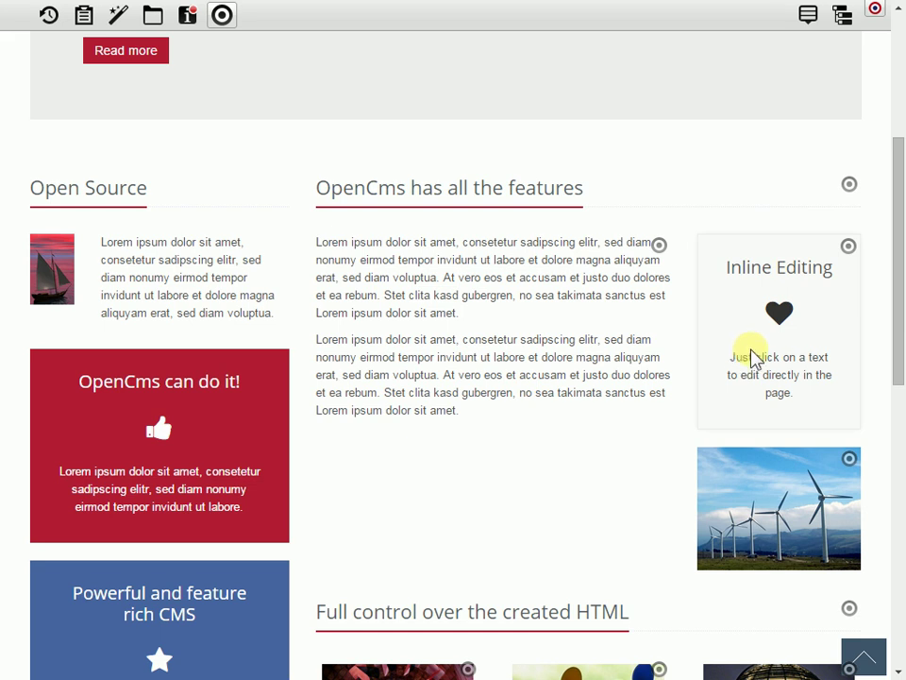
Step: Add ' Great!' after 'page.' in the Inline Editing box's paragraph
{"action": "left_click", "coordinate": [802, 391]}
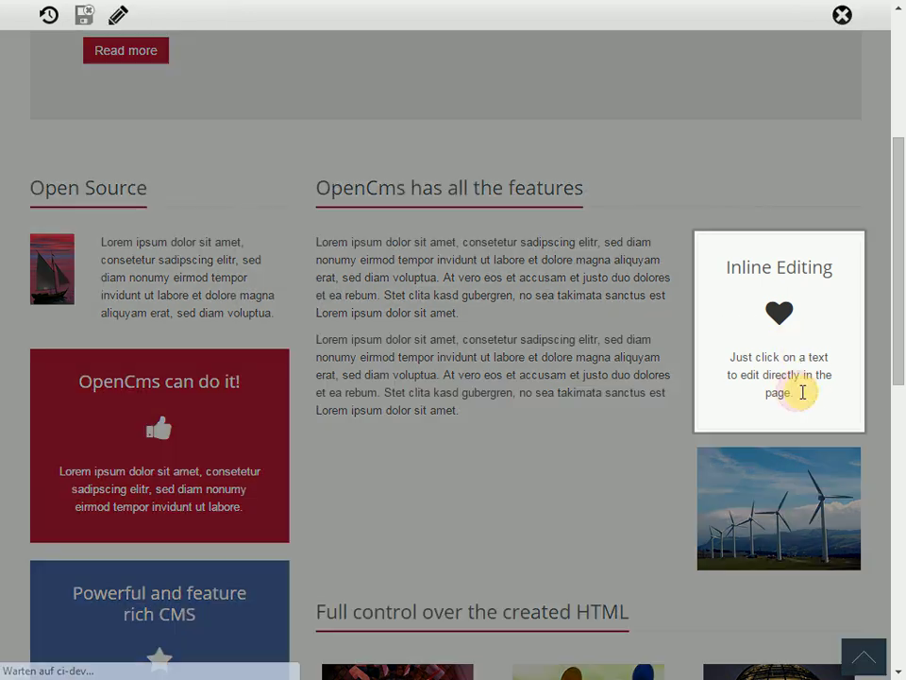
{"action": "type", "text": " G"}
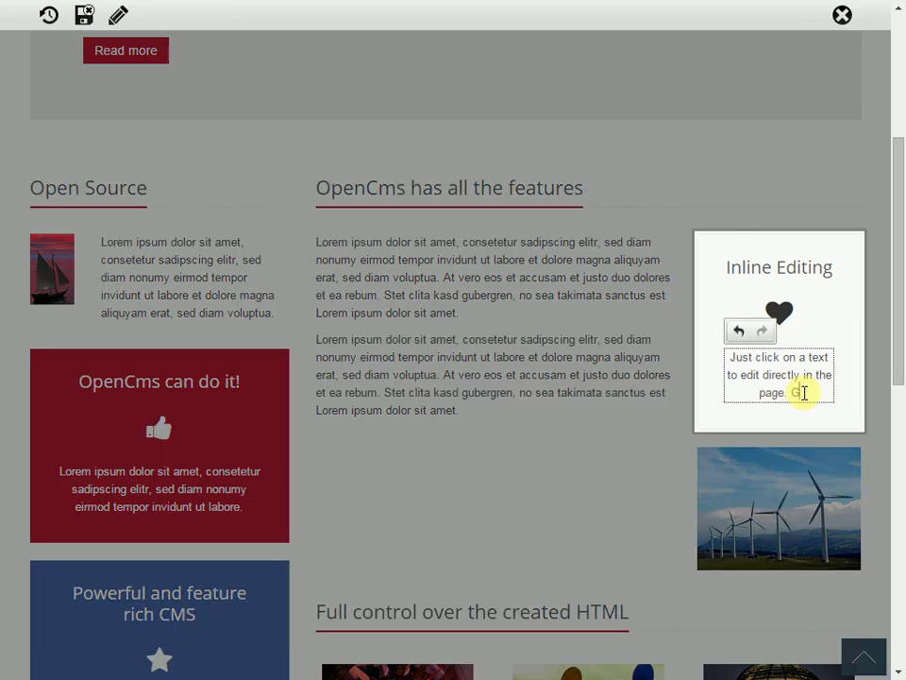
{"action": "type", "text": "reat"}
{"action": "type", "text": "!"}
{"action": "left_click", "coordinate": [870, 378]}
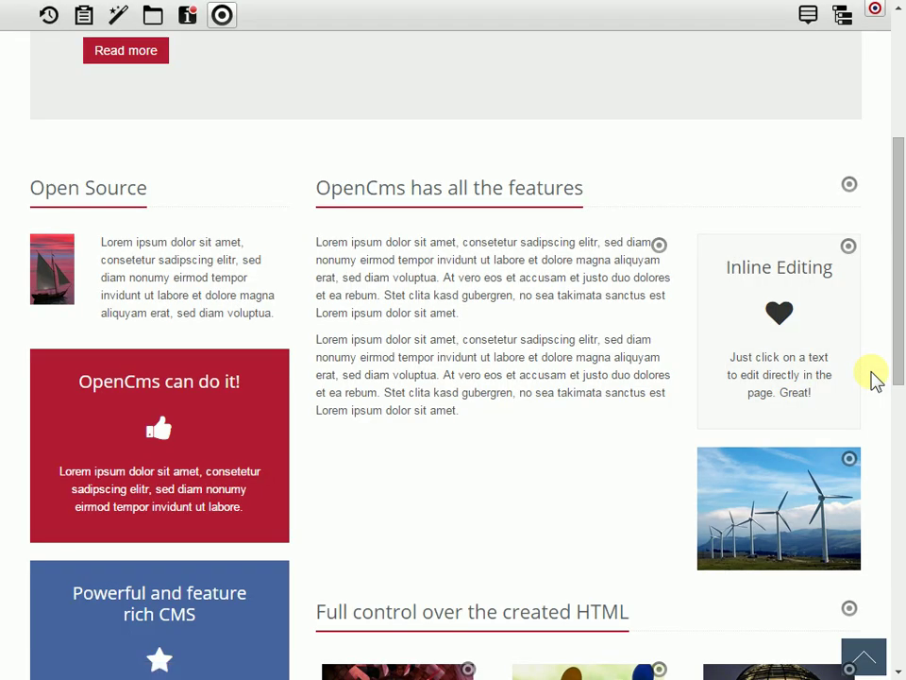
Step: Drag the Inline Editing box below the Lorem text, above 'Full control over the created HTML'
{"action": "left_click_drag", "start_coordinate": [830, 247], "coordinate": [632, 295]}
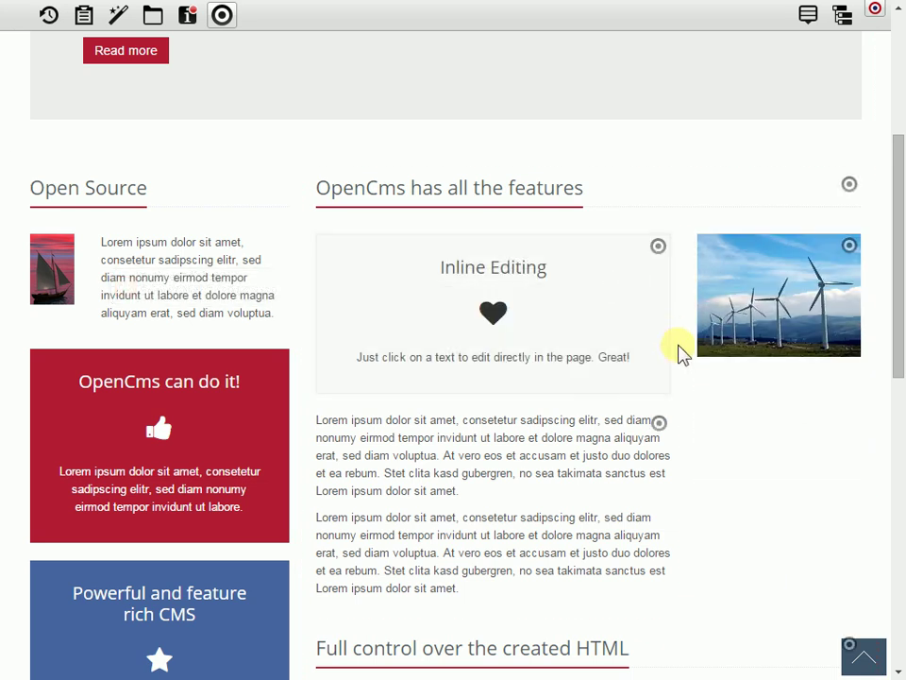
{"action": "left_click_drag", "start_coordinate": [897, 308], "coordinate": [900, 370]}
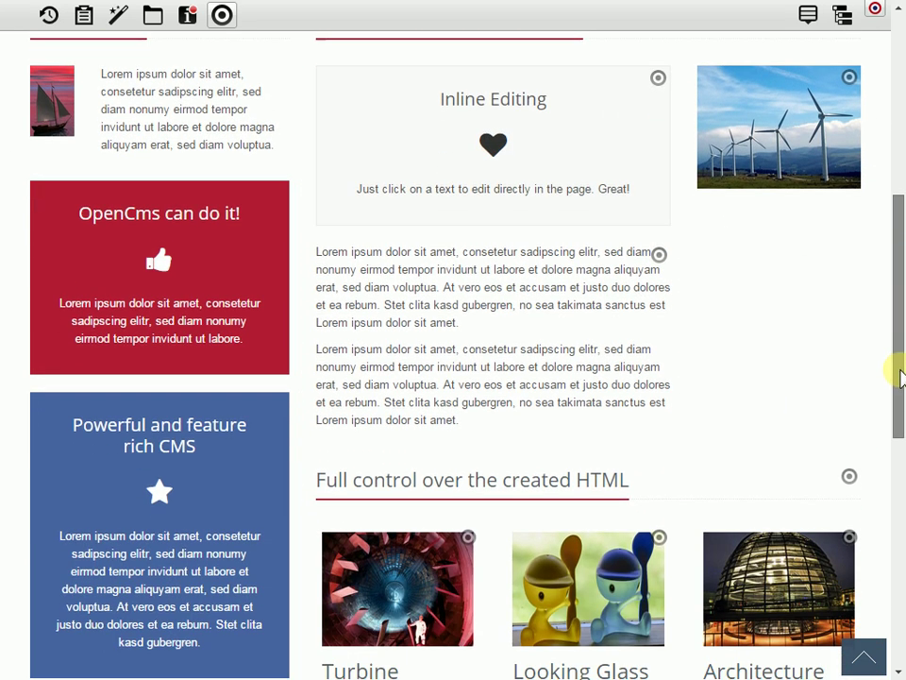
{"action": "mouse_move", "coordinate": [649, 85]}
{"action": "left_mouse_down"}
{"action": "mouse_move", "coordinate": [675, 221]}
{"action": "mouse_move", "coordinate": [850, 461]}
{"action": "left_mouse_up"}
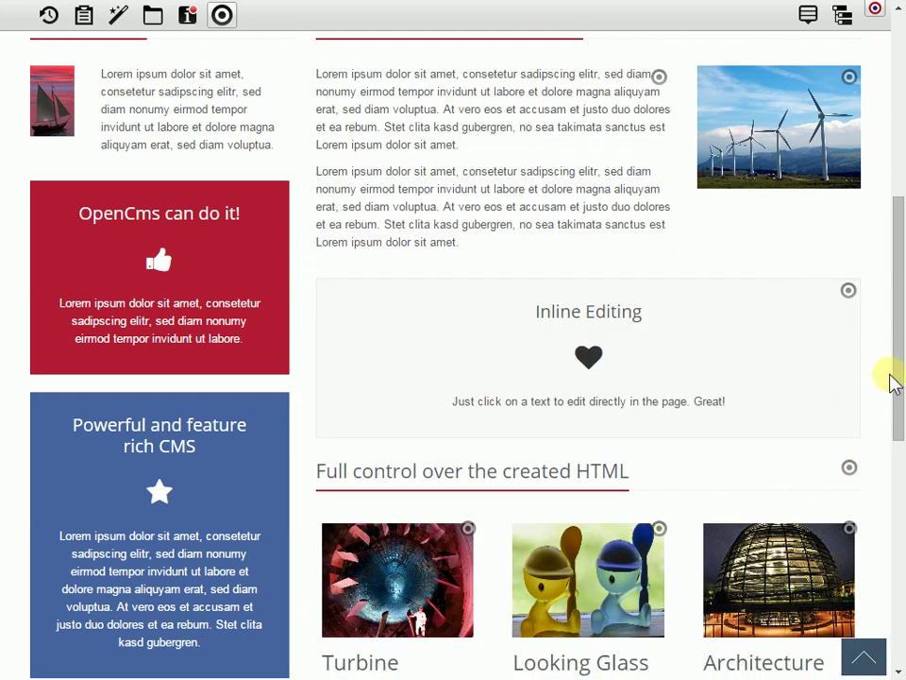
{"action": "mouse_move", "coordinate": [894, 371]}
{"action": "left_mouse_down"}
{"action": "mouse_move", "coordinate": [897, 323]}
{"action": "mouse_move", "coordinate": [897, 355]}
{"action": "left_mouse_up"}
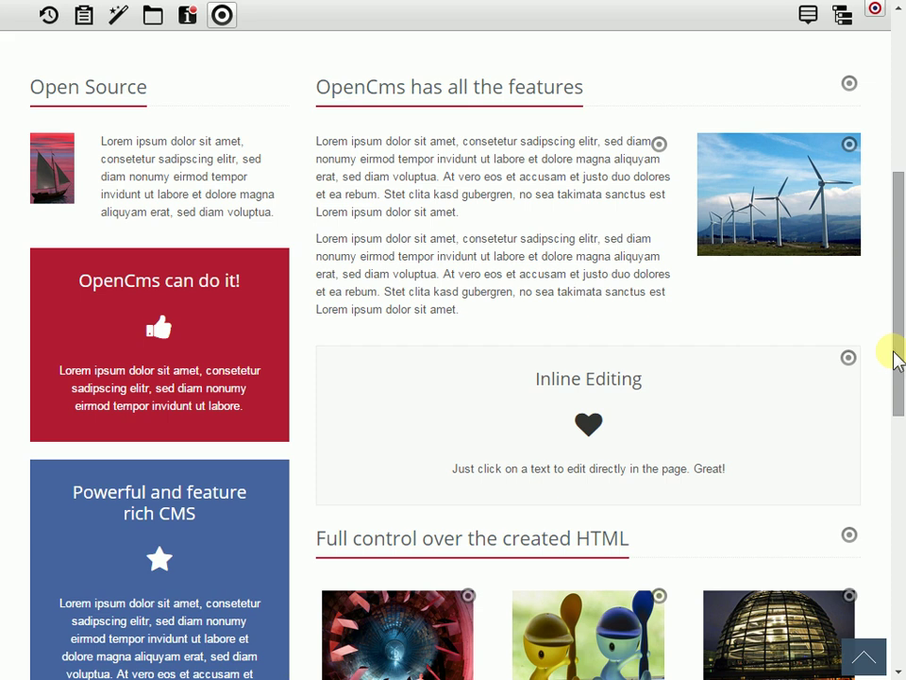
{"action": "left_click_drag", "start_coordinate": [894, 354], "coordinate": [897, 371]}
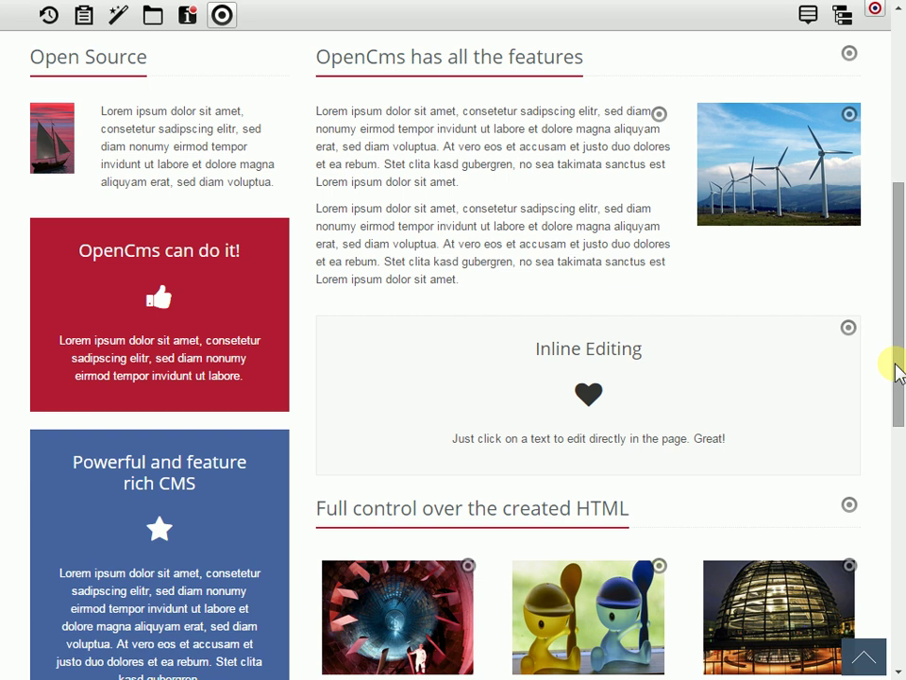
{"action": "mouse_move", "coordinate": [588, 425]}
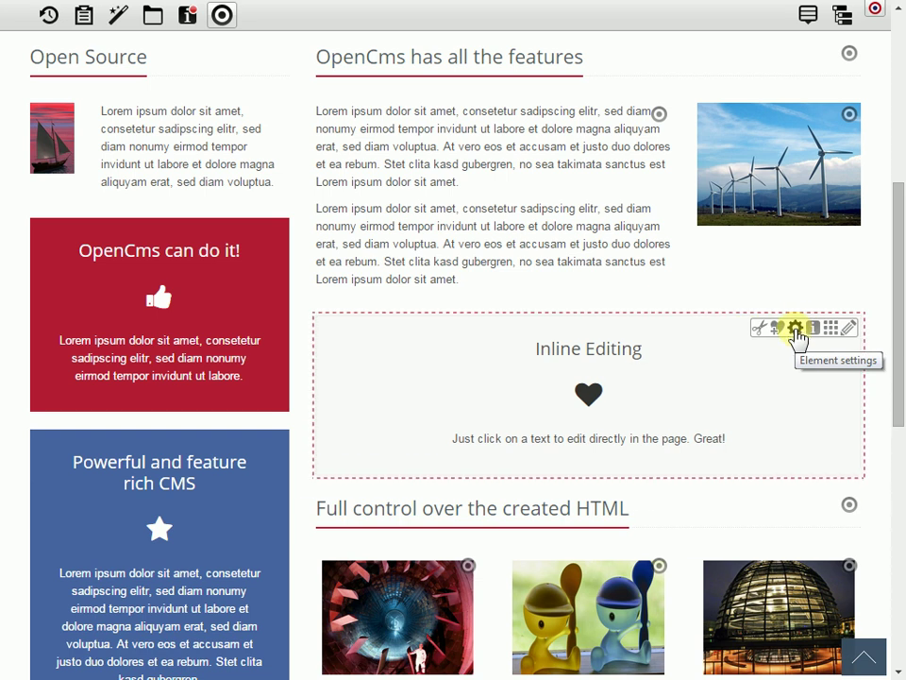
Step: In the Inline Editing box's element settings, choose Blue colour and 10px rounded corners
{"action": "left_click", "coordinate": [795, 329]}
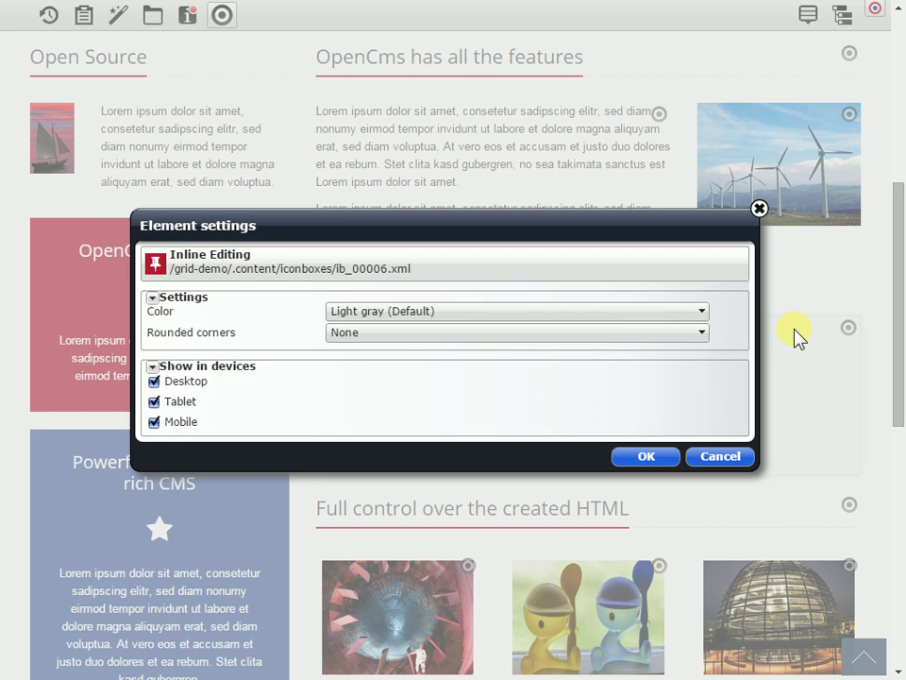
{"action": "left_click", "coordinate": [595, 318]}
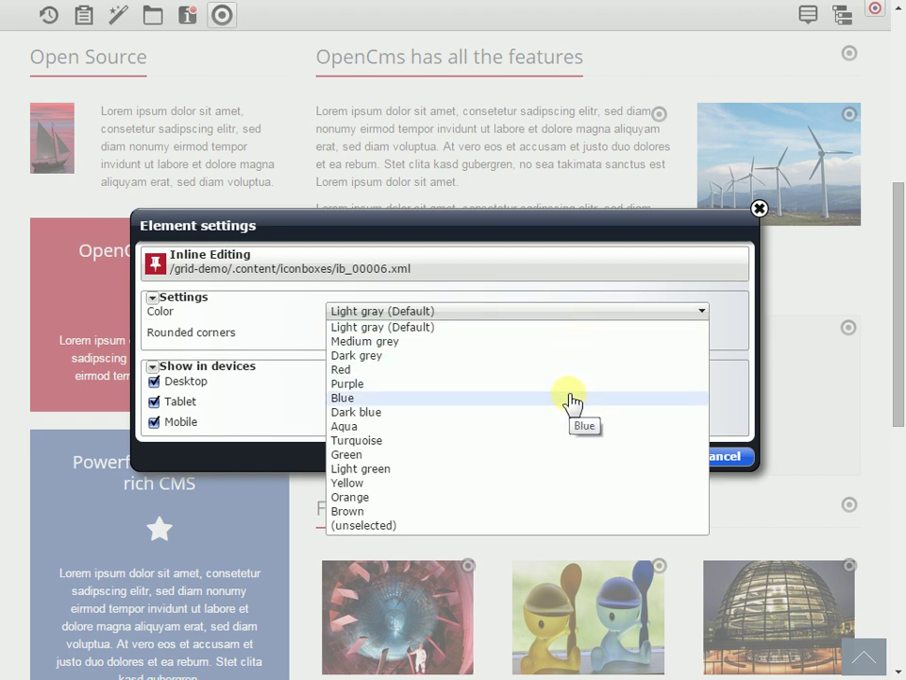
{"action": "left_click", "coordinate": [572, 398]}
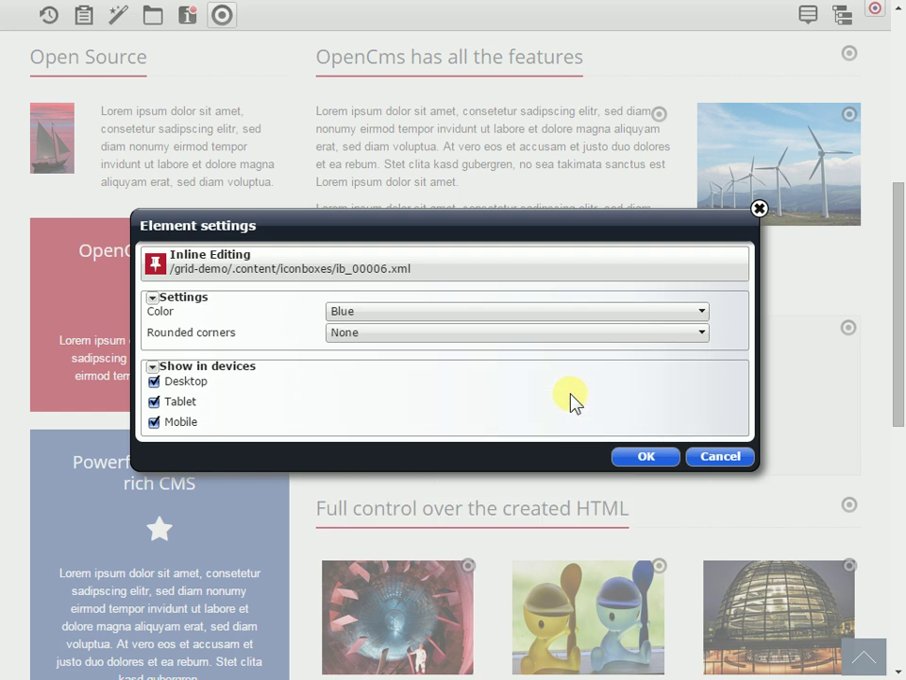
{"action": "left_click", "coordinate": [604, 337]}
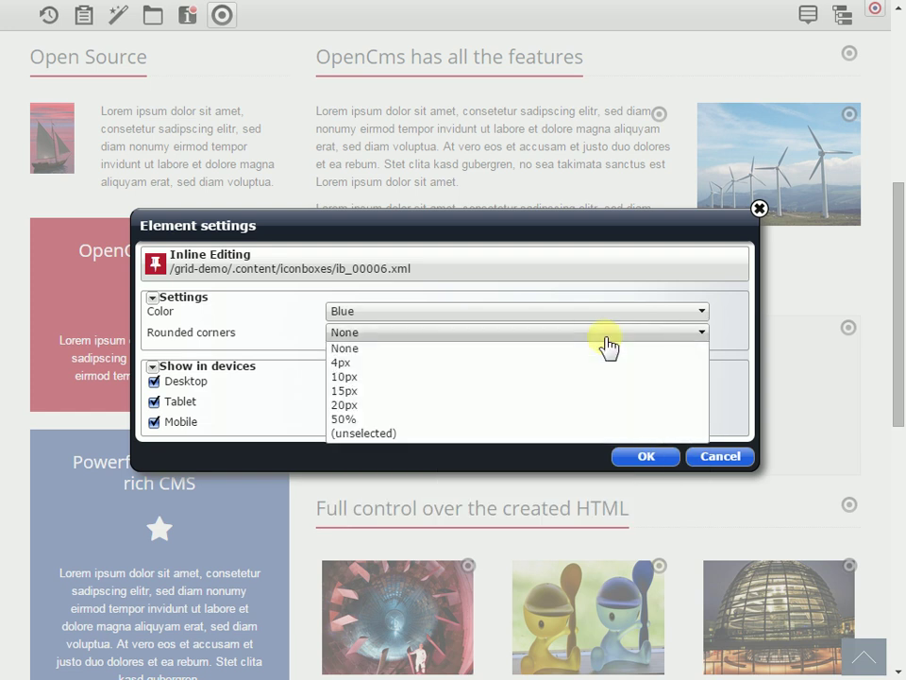
{"action": "left_click", "coordinate": [601, 377]}
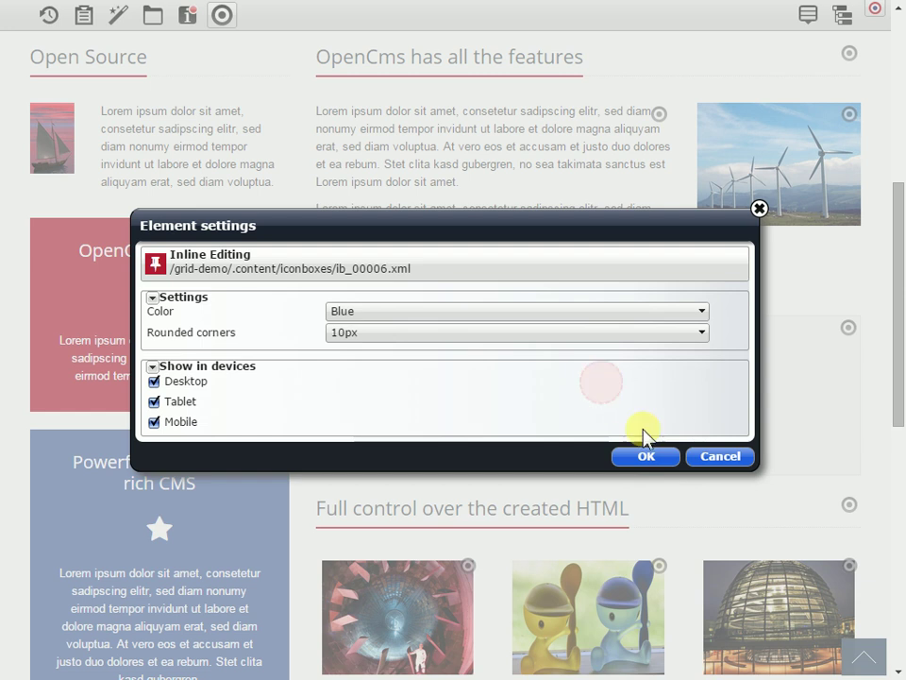
{"action": "left_click", "coordinate": [649, 458]}
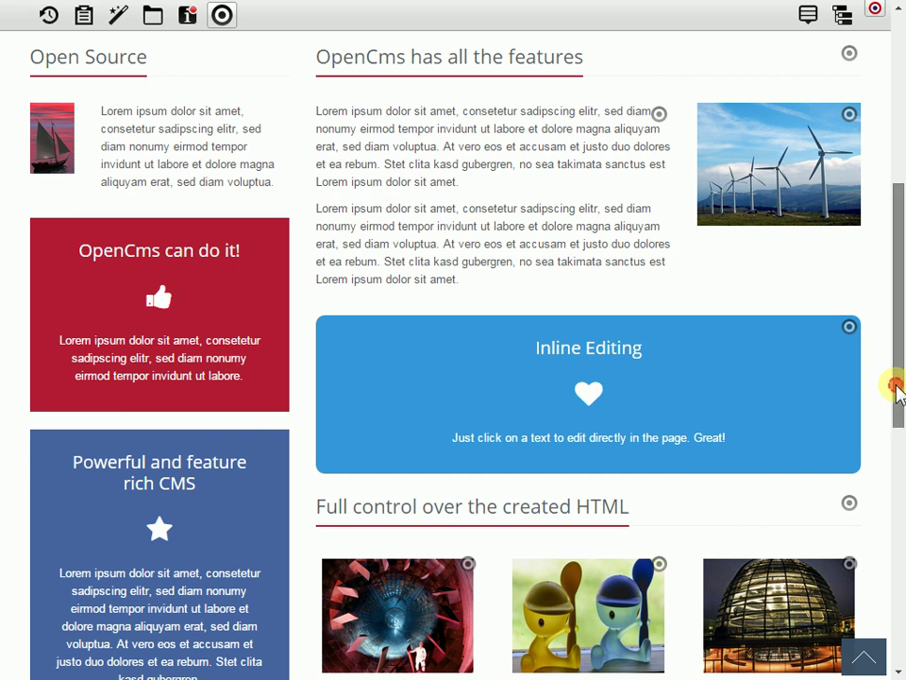
{"action": "left_click_drag", "start_coordinate": [896, 384], "coordinate": [898, 206]}
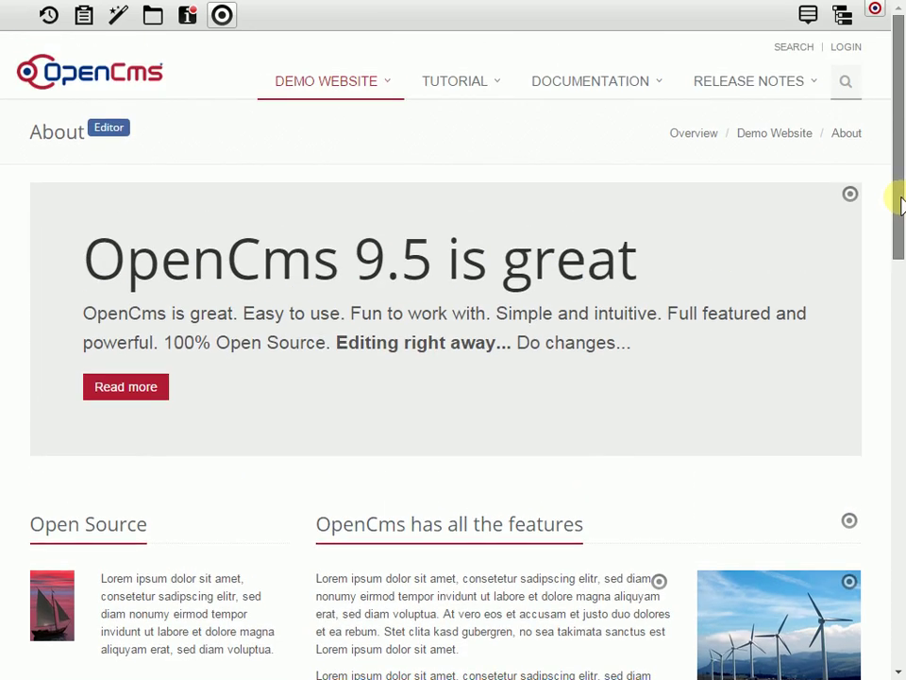